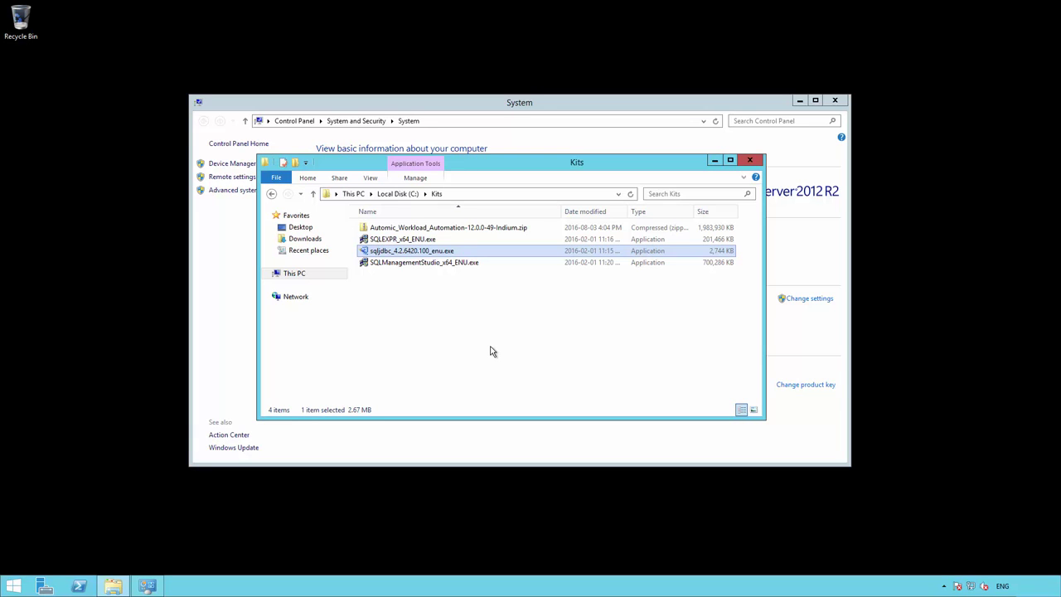
- Select the Automic_Workload_Automation-12.0.0-49-Indium.zip archive in C:\Kits
{"action": "left_click", "coordinate": [496, 229]}
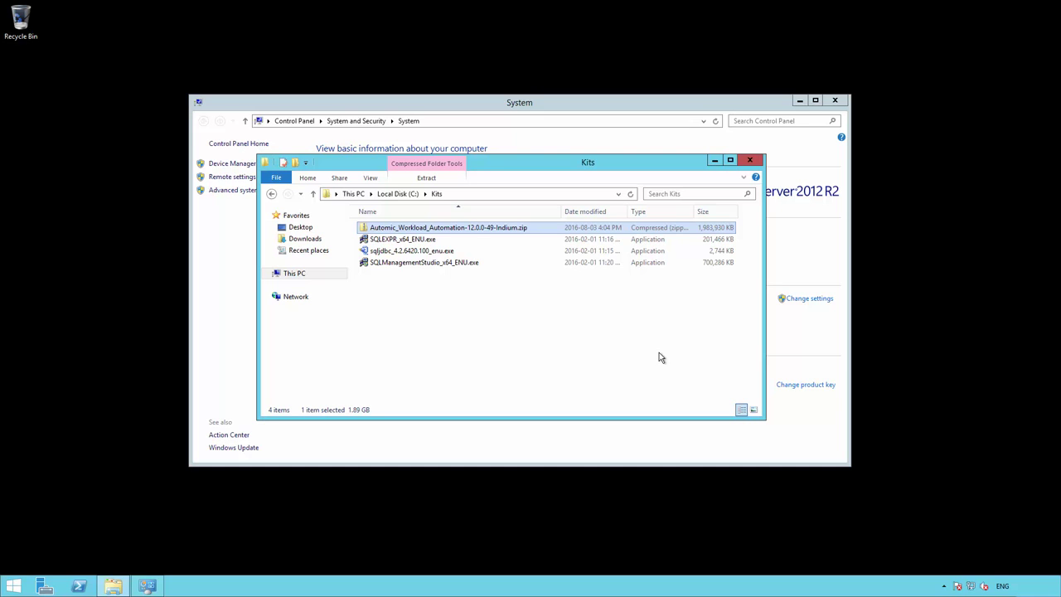
- Launch SQL Server 2014 Management Studio, connect to SQLEXPRESS, and select the Security folder
{"action": "left_click", "coordinate": [17, 589]}
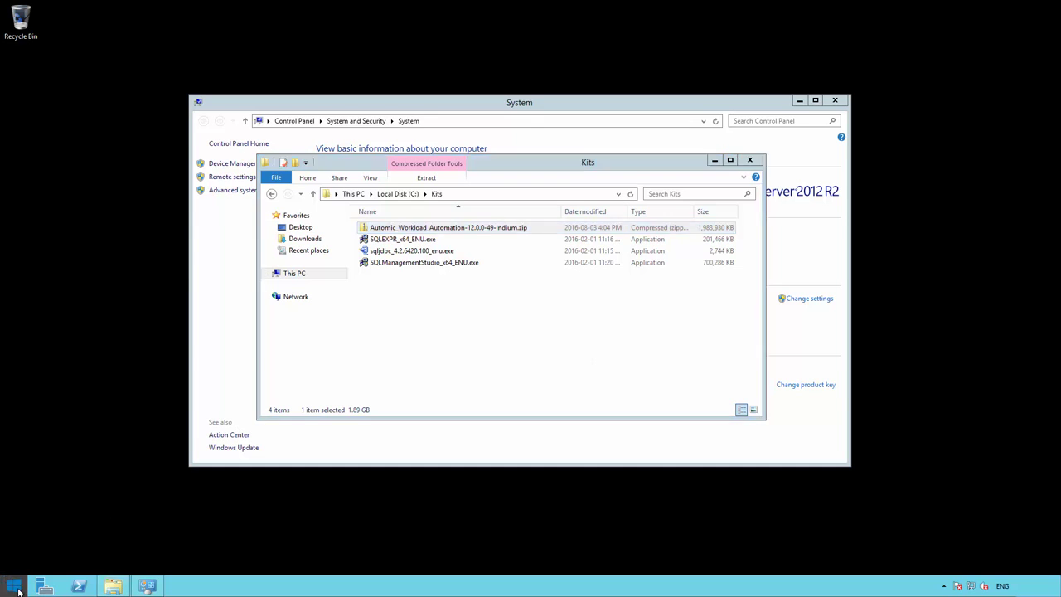
{"action": "left_click", "coordinate": [75, 565]}
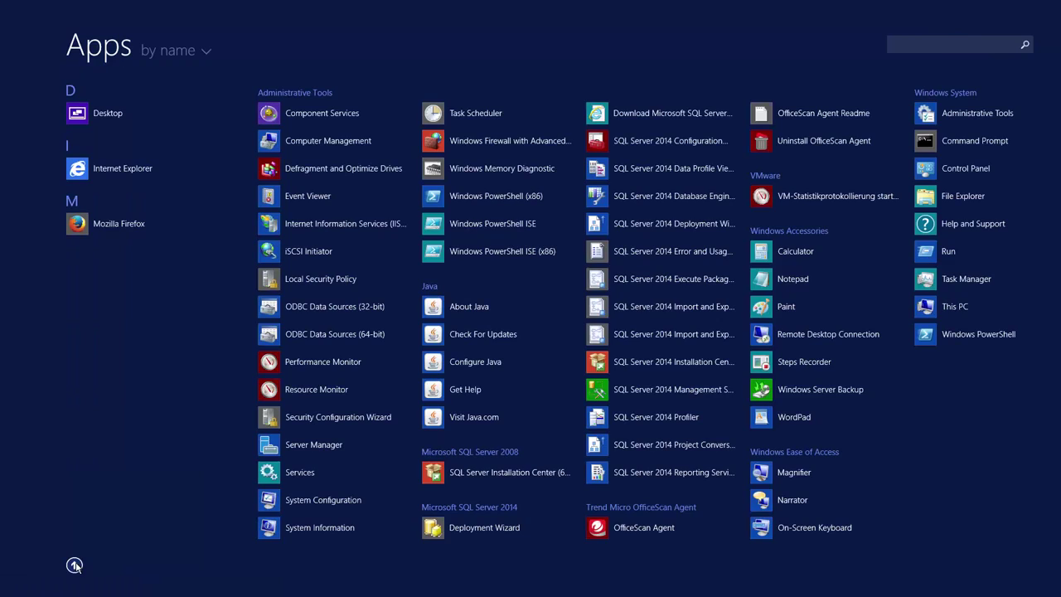
{"action": "left_click", "coordinate": [673, 389]}
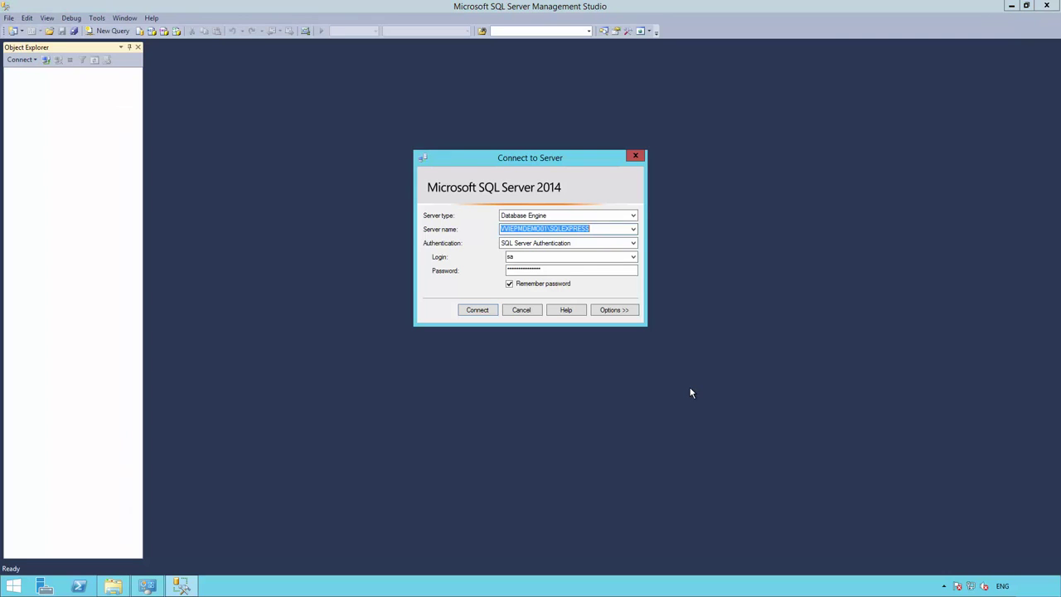
{"action": "left_click", "coordinate": [482, 311]}
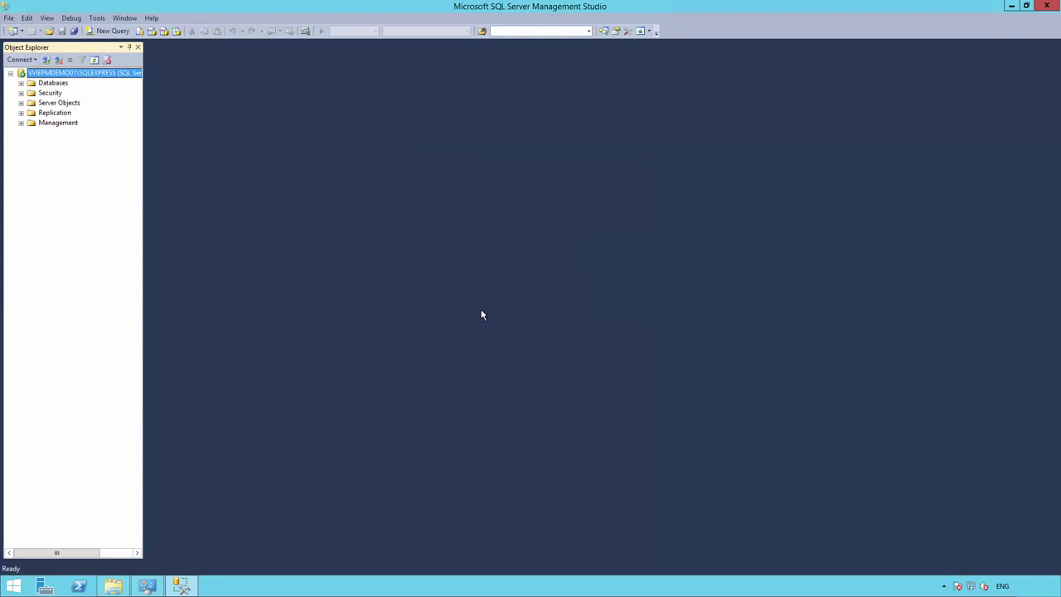
{"action": "left_click", "coordinate": [50, 93]}
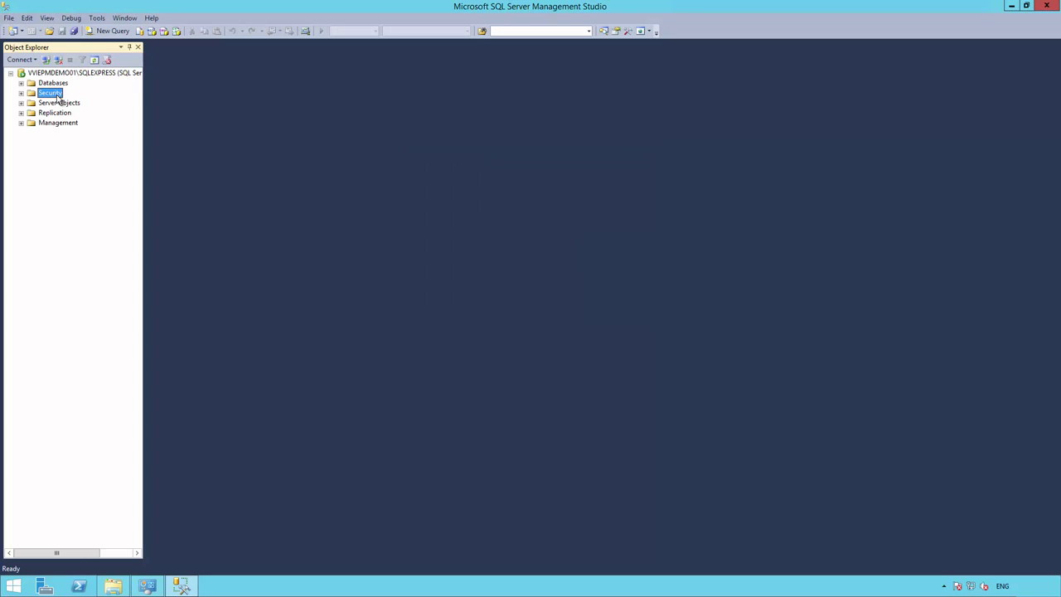
- Start a new login named AUTOMIC using SQL Server authentication
{"action": "right_click", "coordinate": [55, 95]}
{"action": "mouse_move", "coordinate": [93, 103]}
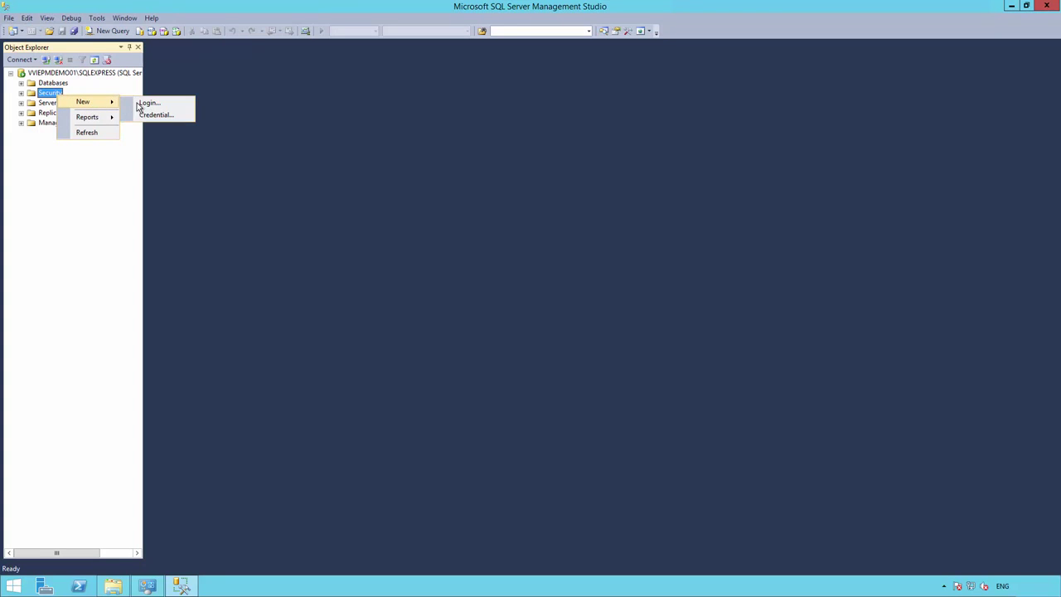
{"action": "left_click", "coordinate": [150, 103]}
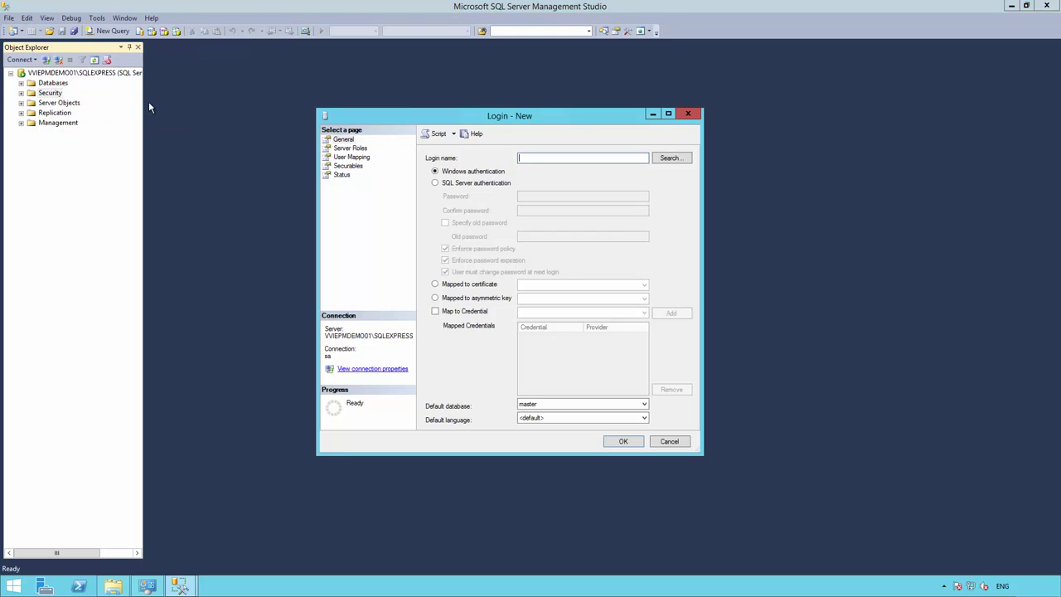
{"action": "type", "text": "AUTOMIC"}
{"action": "left_click", "coordinate": [437, 184]}
- Enter and confirm the login password, turn off password expiration, and create the login
{"action": "left_click", "coordinate": [540, 196]}
{"action": "key", "text": "ctrl+v"}
{"action": "left_click", "coordinate": [530, 211]}
{"action": "key", "text": "ctrl+v"}
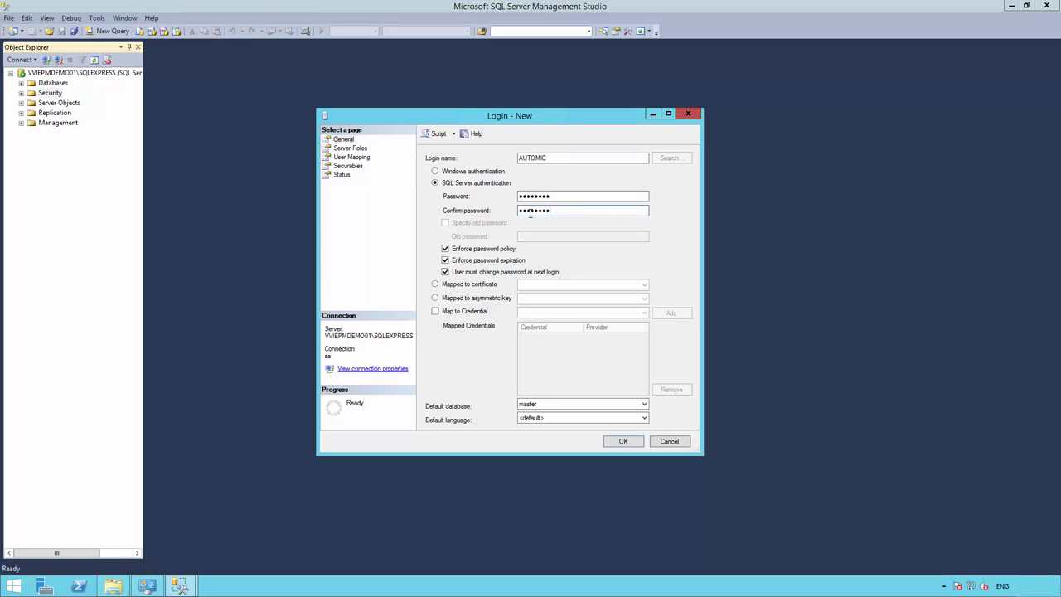
{"action": "left_click", "coordinate": [446, 260]}
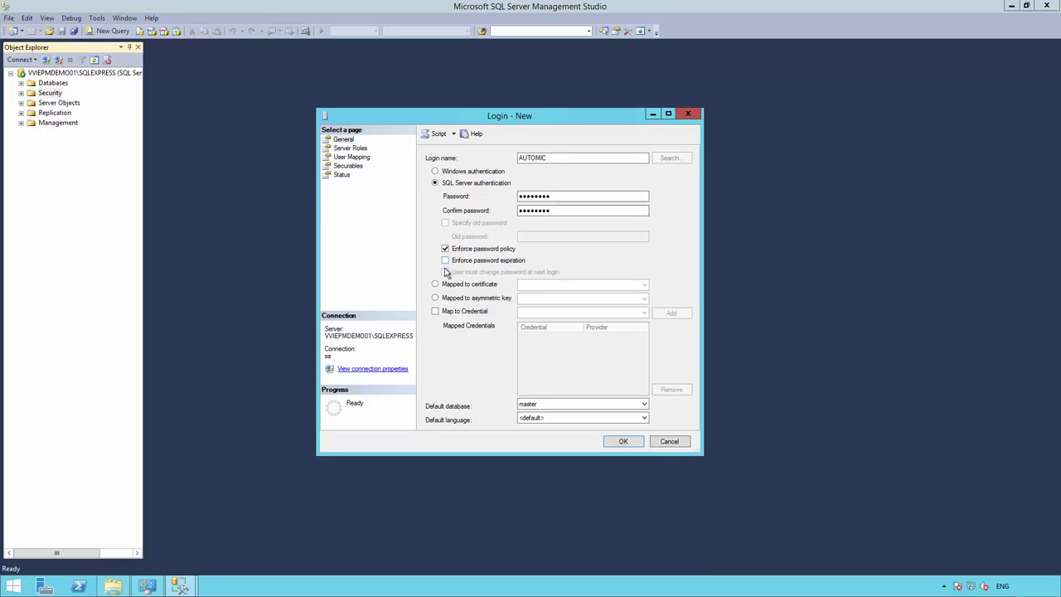
{"action": "left_click", "coordinate": [626, 442]}
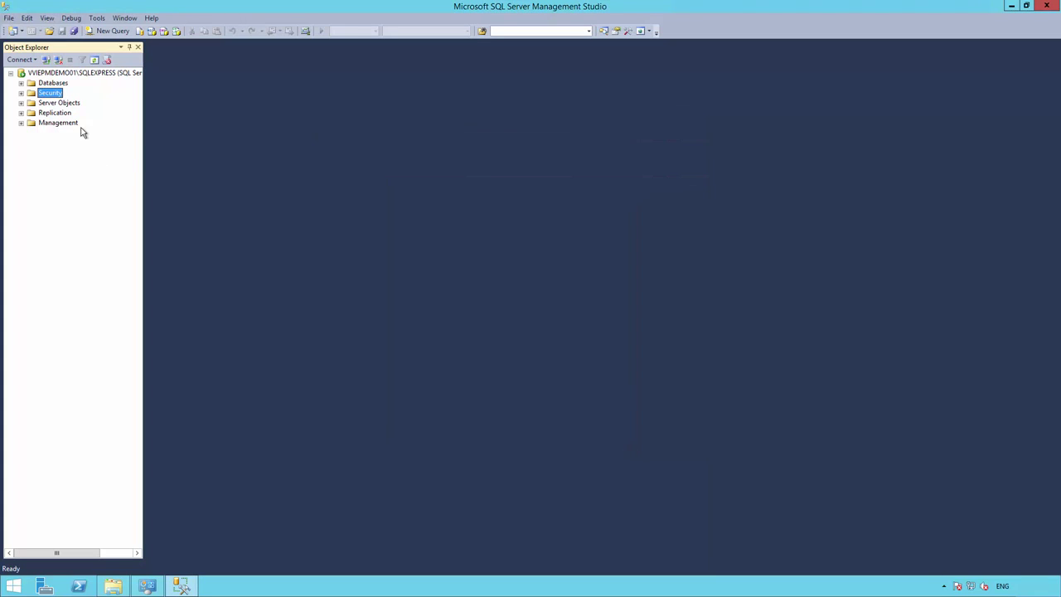
{"action": "left_click", "coordinate": [53, 84]}
- Create database AUTOMIC, picking the [AUTOMIC] login as its owner via Browse
{"action": "right_click", "coordinate": [59, 88]}
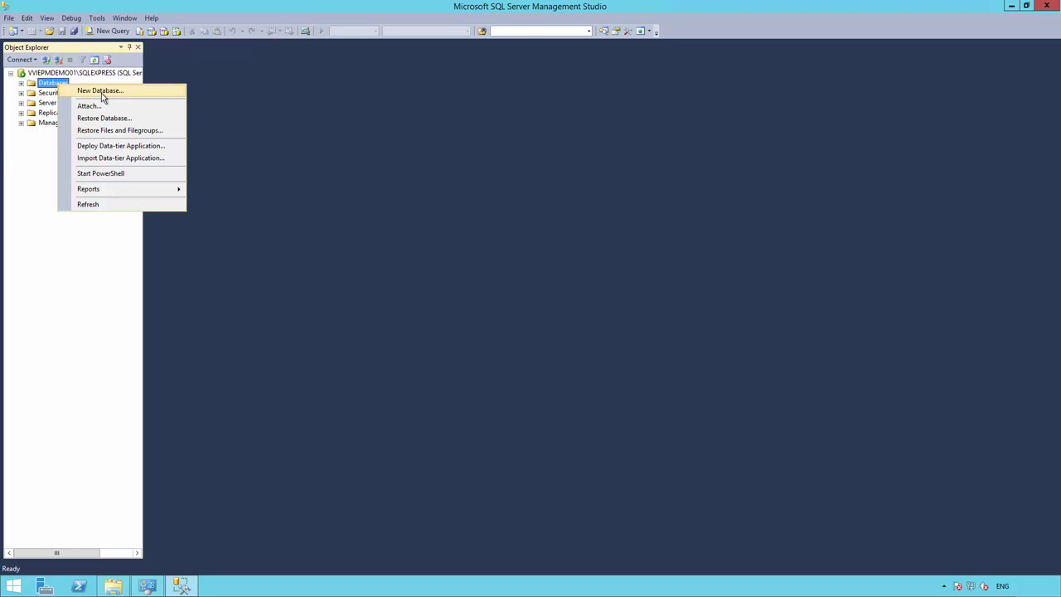
{"action": "left_click", "coordinate": [101, 92]}
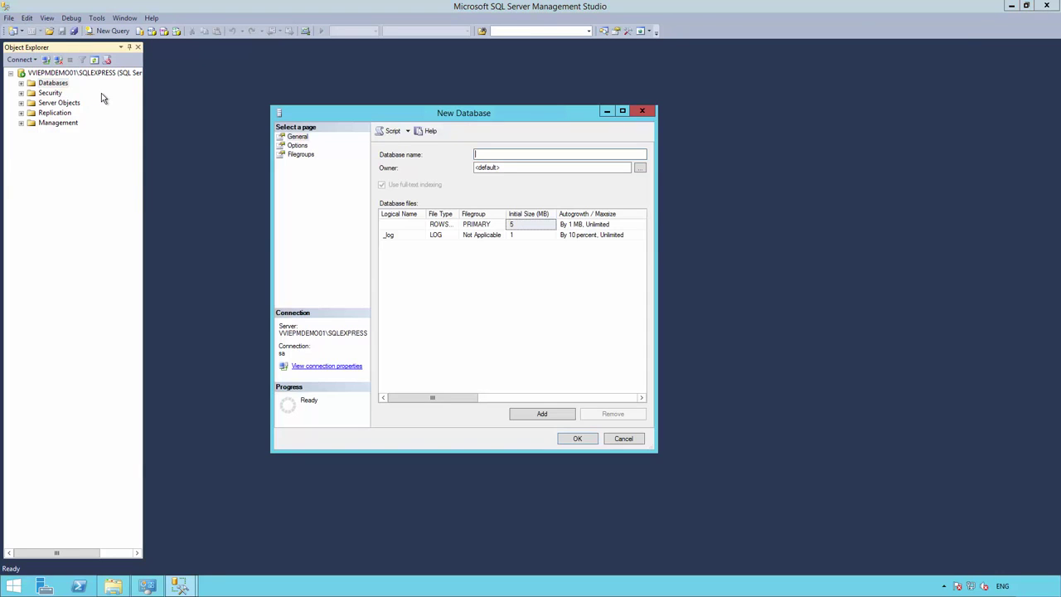
{"action": "type", "text": "AUTOMIC"}
{"action": "left_click", "coordinate": [640, 168]}
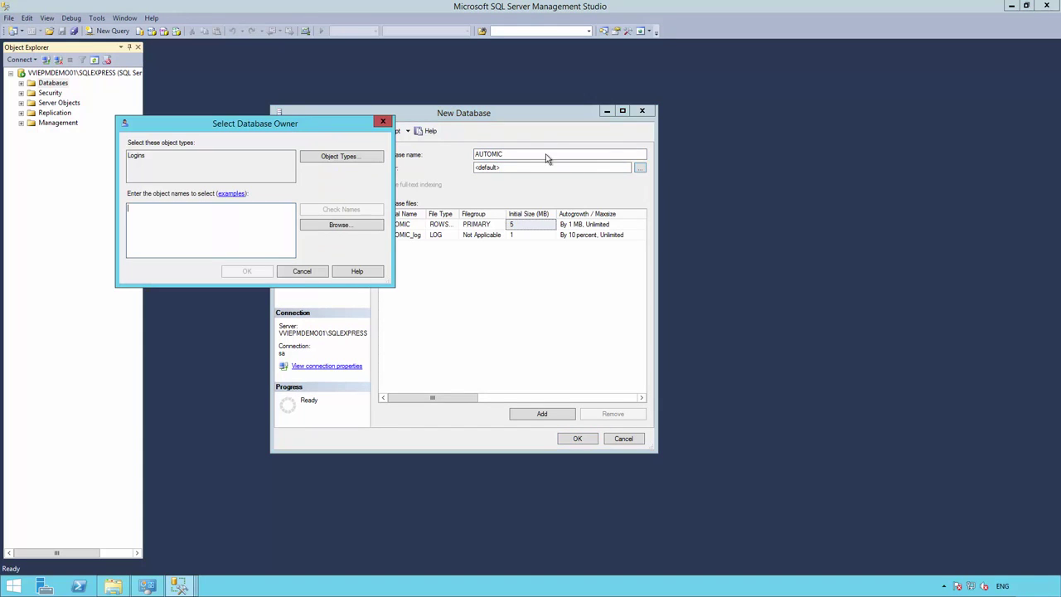
{"action": "left_click", "coordinate": [338, 225]}
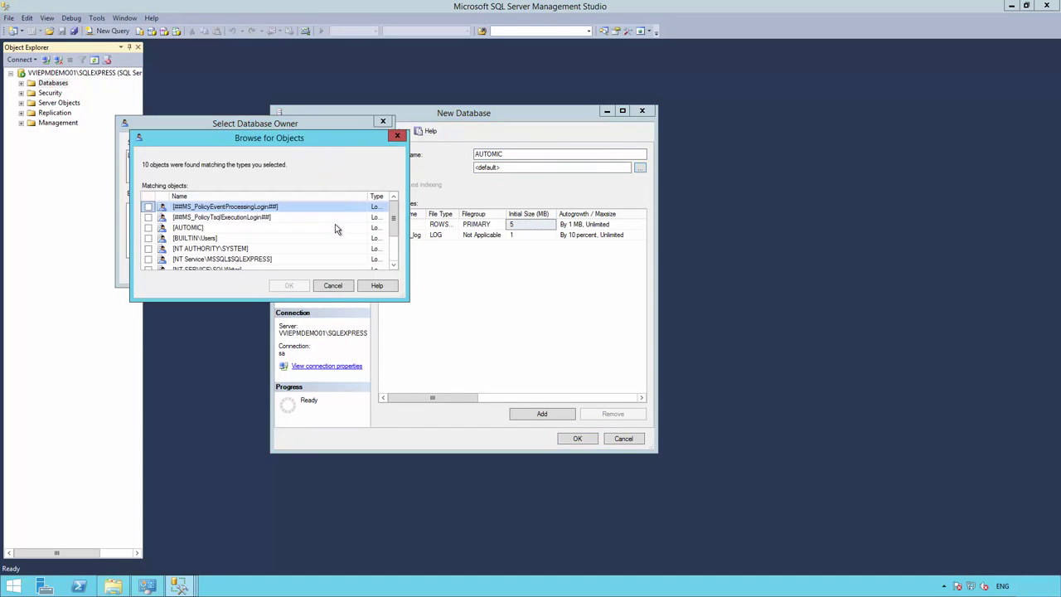
{"action": "left_click", "coordinate": [149, 228]}
{"action": "left_click", "coordinate": [289, 286]}
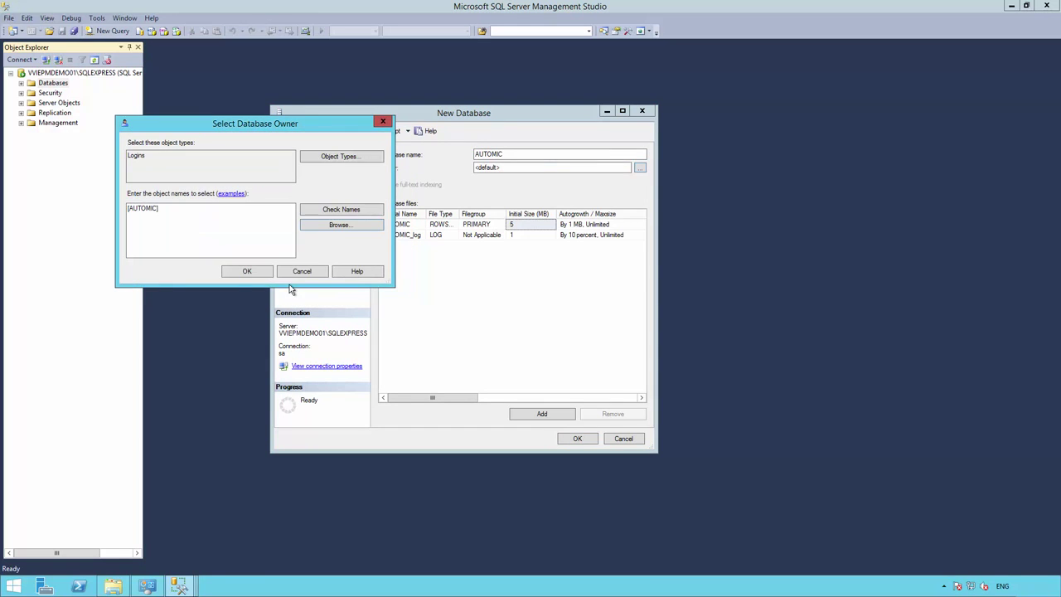
{"action": "left_click", "coordinate": [247, 271]}
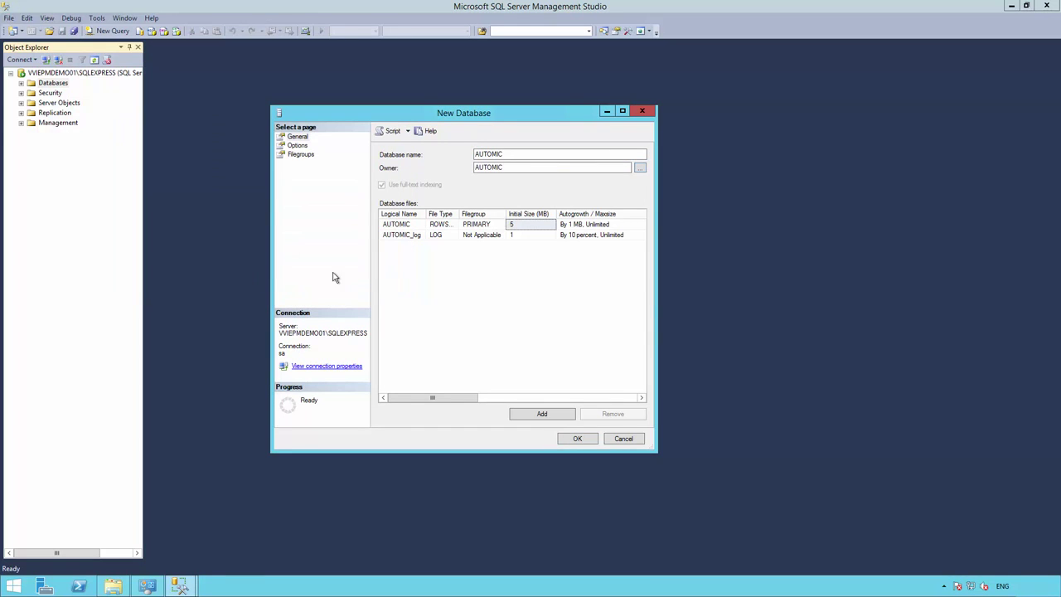
{"action": "left_click", "coordinate": [579, 440]}
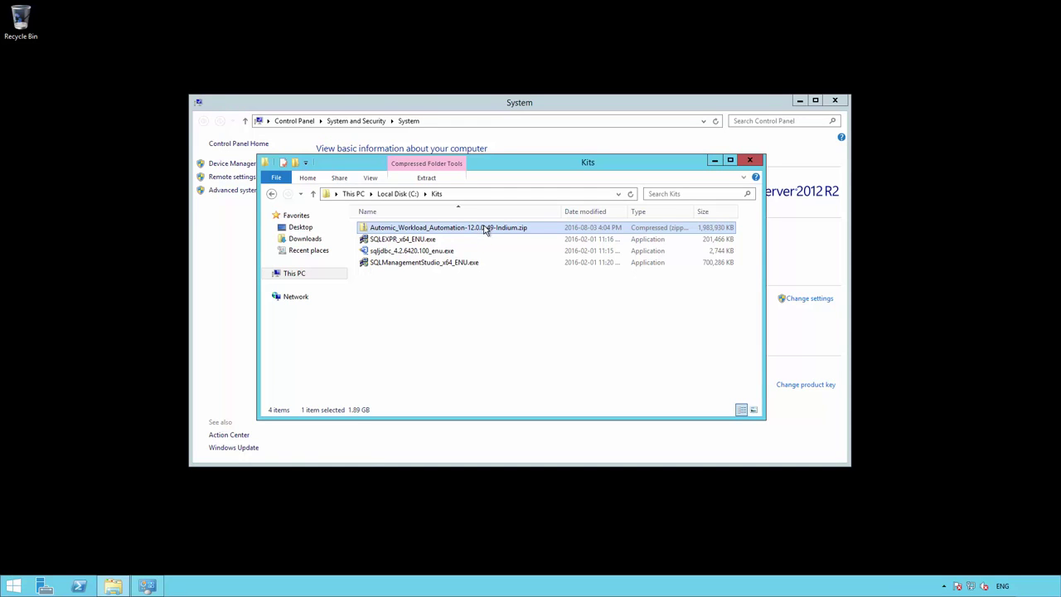
- Extract the Automic Workload Automation zip into its suggested folder
{"action": "right_click", "coordinate": [486, 229]}
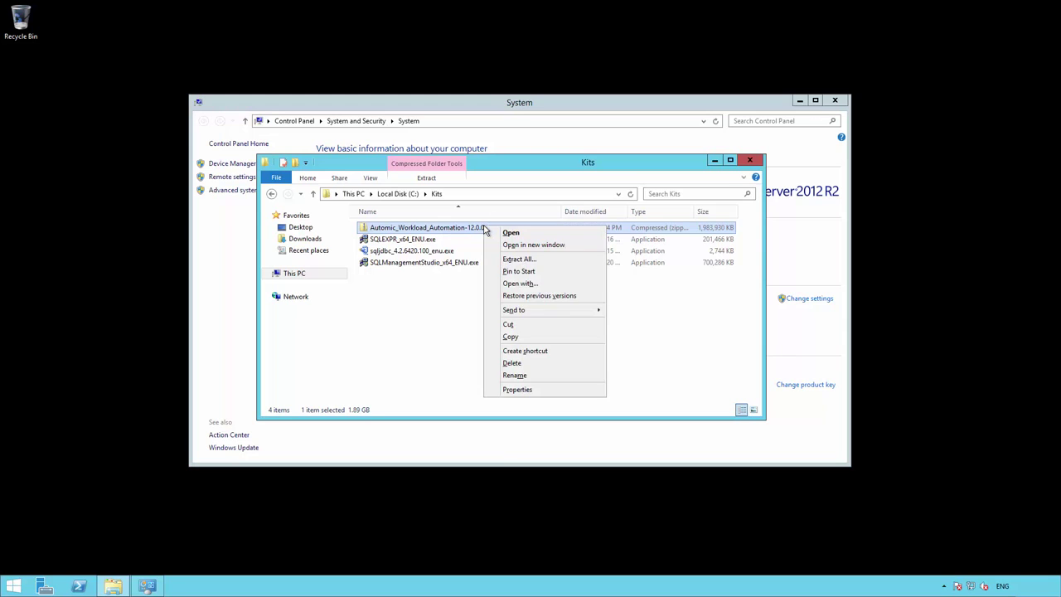
{"action": "left_click", "coordinate": [520, 260]}
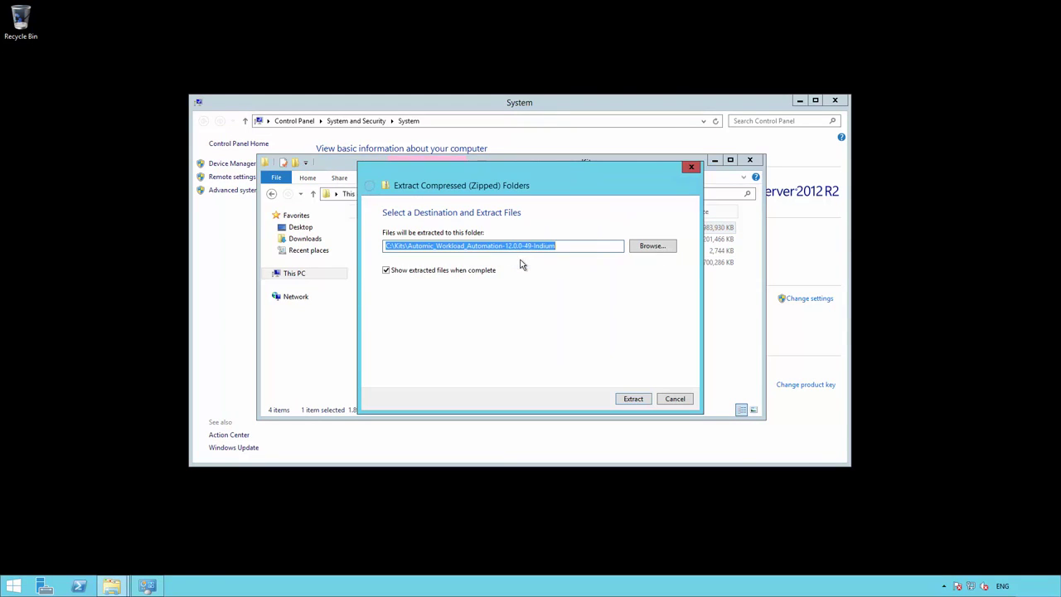
{"action": "left_click", "coordinate": [636, 403]}
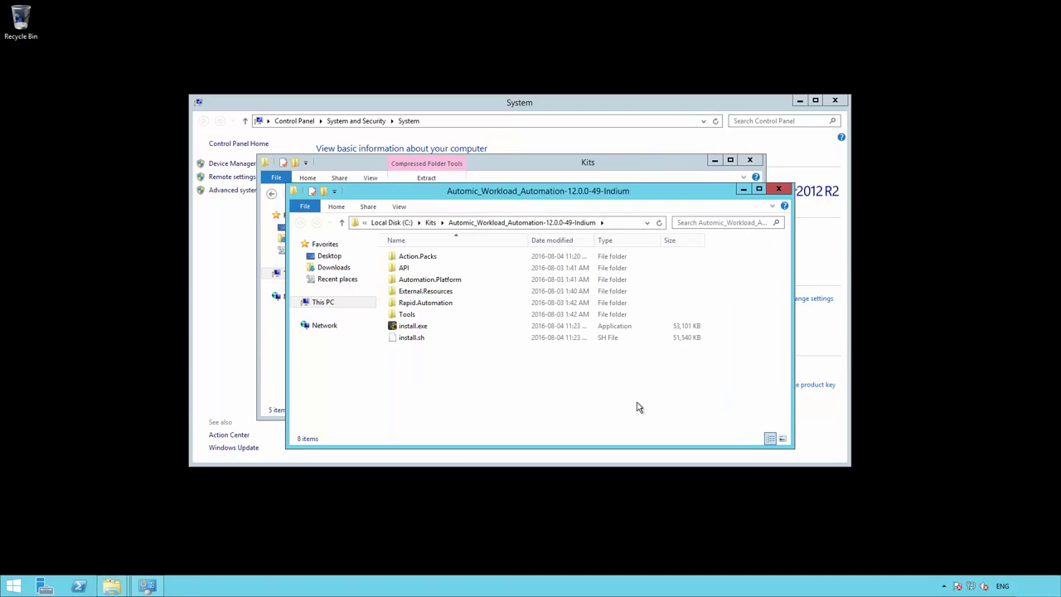
- Run install.exe from the extracted folder as administrator
{"action": "left_click", "coordinate": [421, 327]}
{"action": "right_click", "coordinate": [422, 329]}
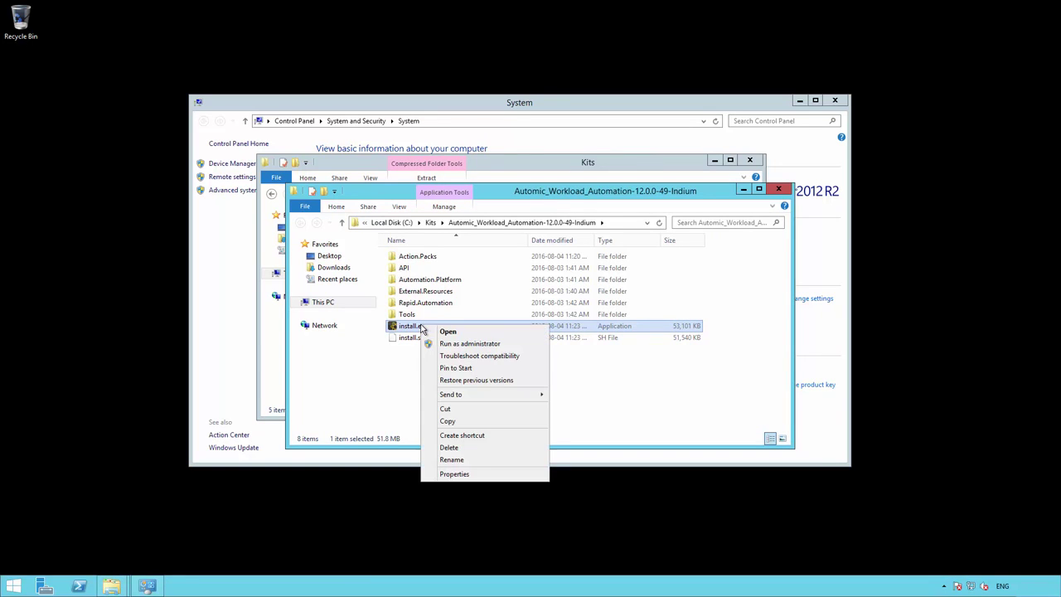
{"action": "left_click", "coordinate": [466, 344]}
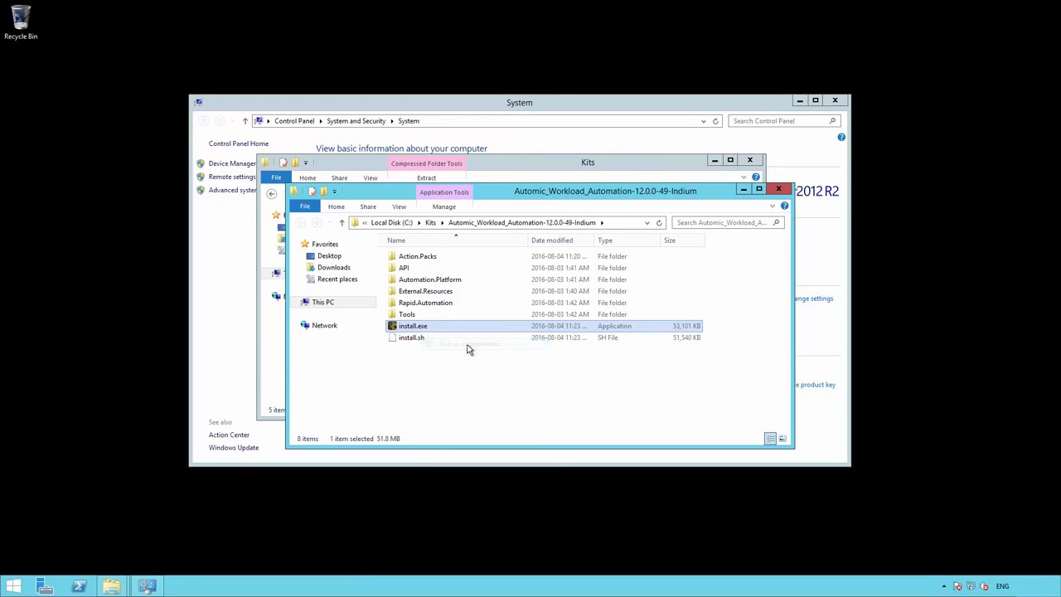
- Allow the installer, pass the welcome and overview pages, and keep SQL Server as database
{"action": "left_click", "coordinate": [578, 316]}
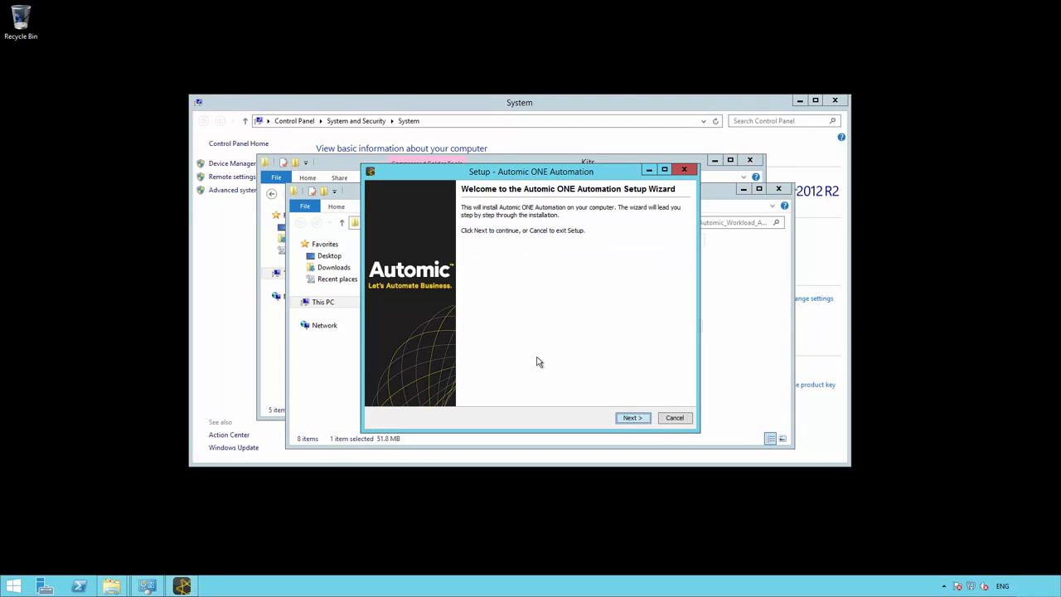
{"action": "left_click", "coordinate": [632, 418]}
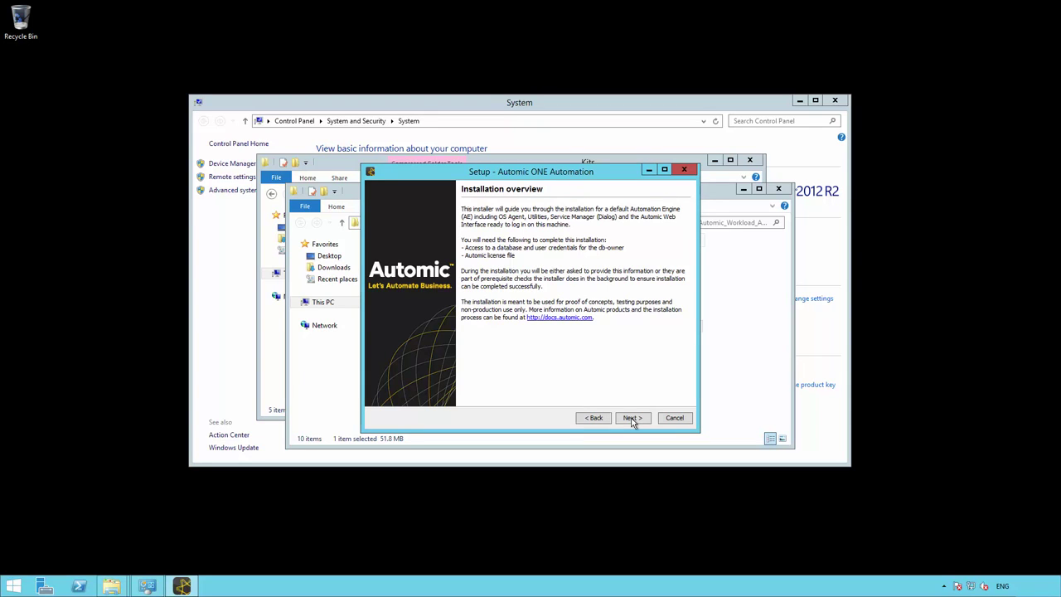
{"action": "left_click", "coordinate": [632, 418]}
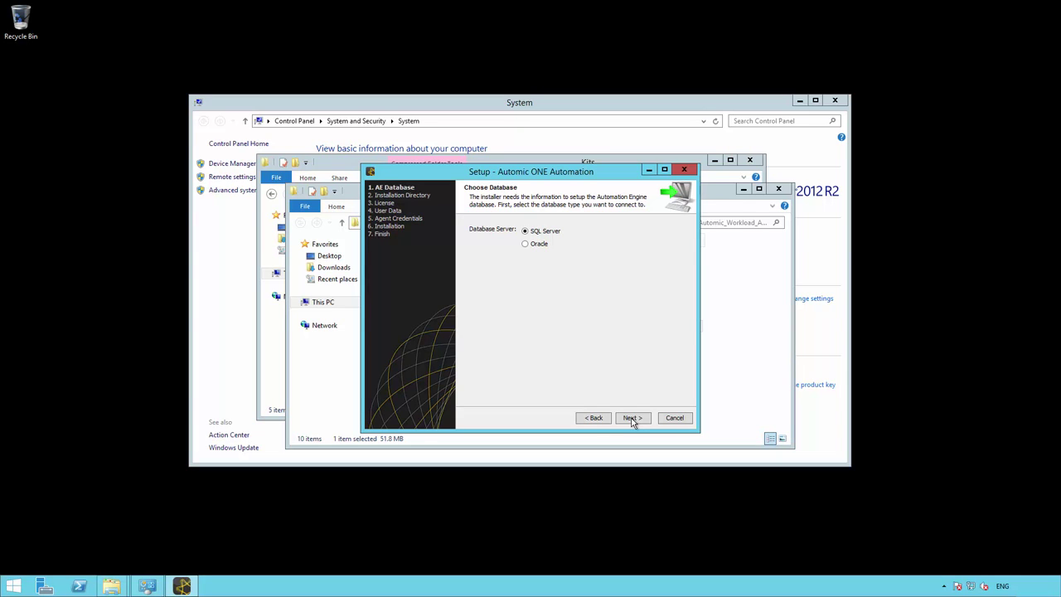
{"action": "left_click", "coordinate": [632, 420]}
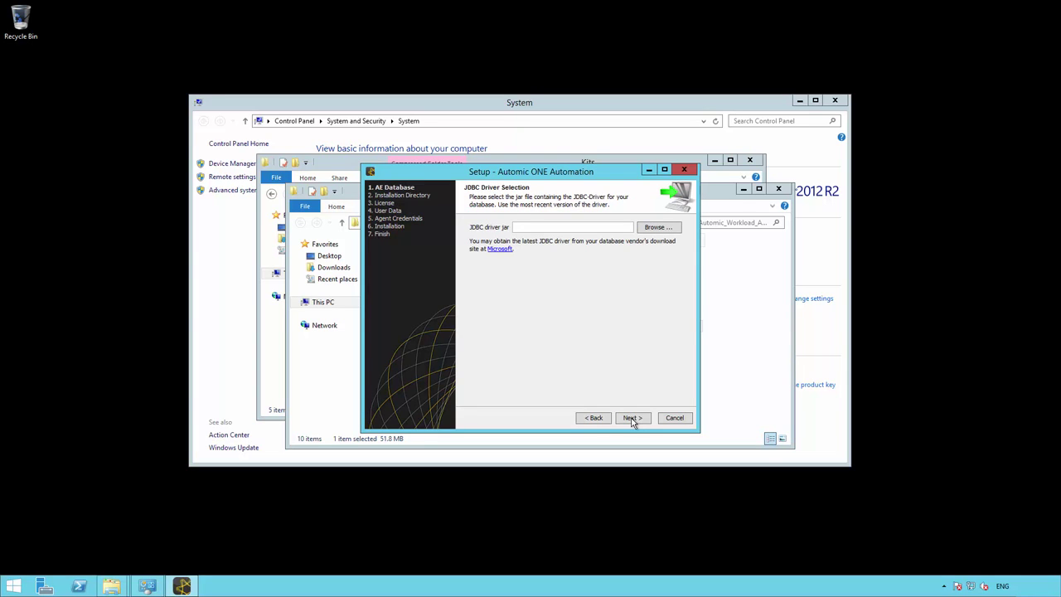
- Select C:\Program Files\sqljdbc_4.2\enu\sqljdbc42.jar as the JDBC driver
{"action": "left_click", "coordinate": [671, 228]}
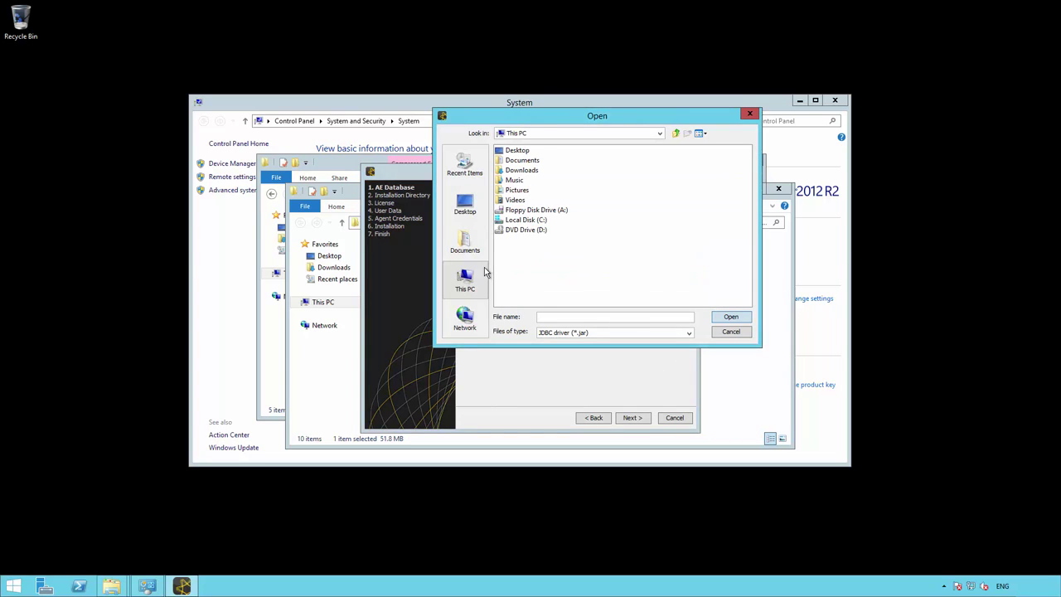
{"action": "double_click", "coordinate": [539, 220]}
{"action": "double_click", "coordinate": [540, 219]}
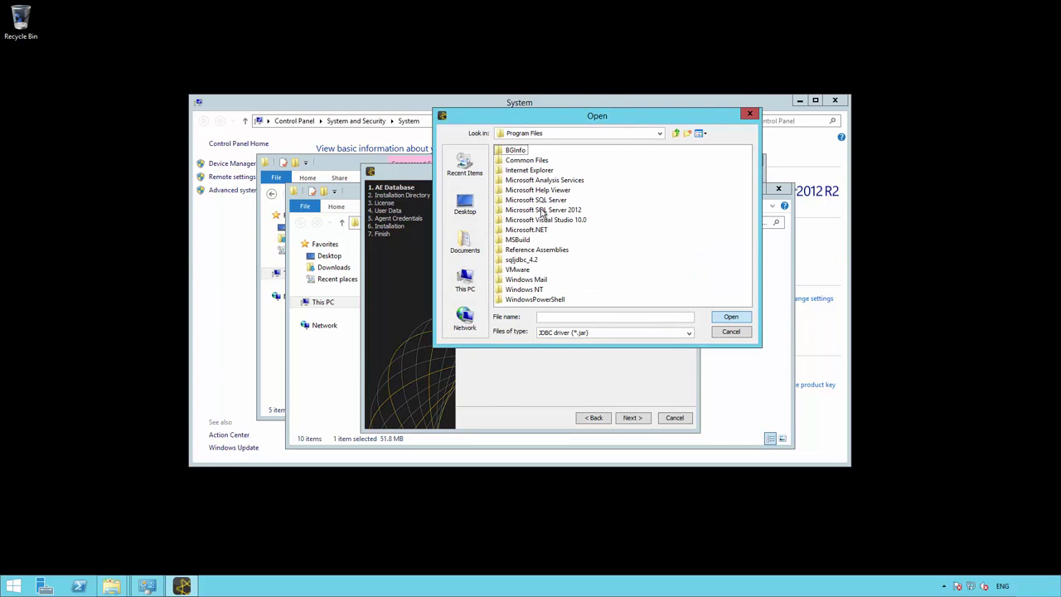
{"action": "double_click", "coordinate": [531, 260]}
{"action": "left_click", "coordinate": [511, 152]}
{"action": "double_click", "coordinate": [512, 154]}
{"action": "left_click", "coordinate": [531, 210]}
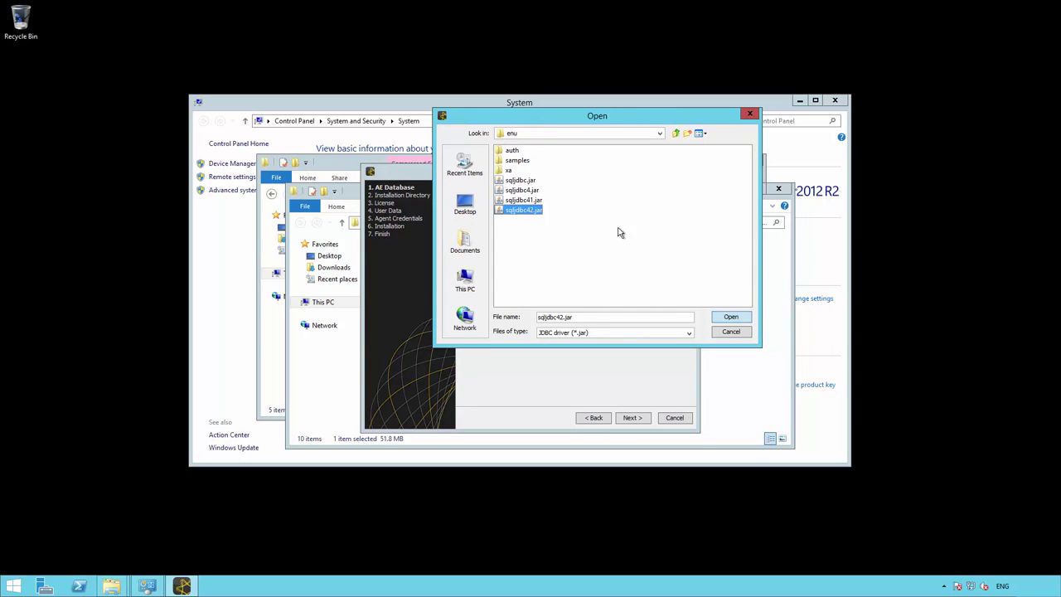
{"action": "left_click", "coordinate": [731, 320]}
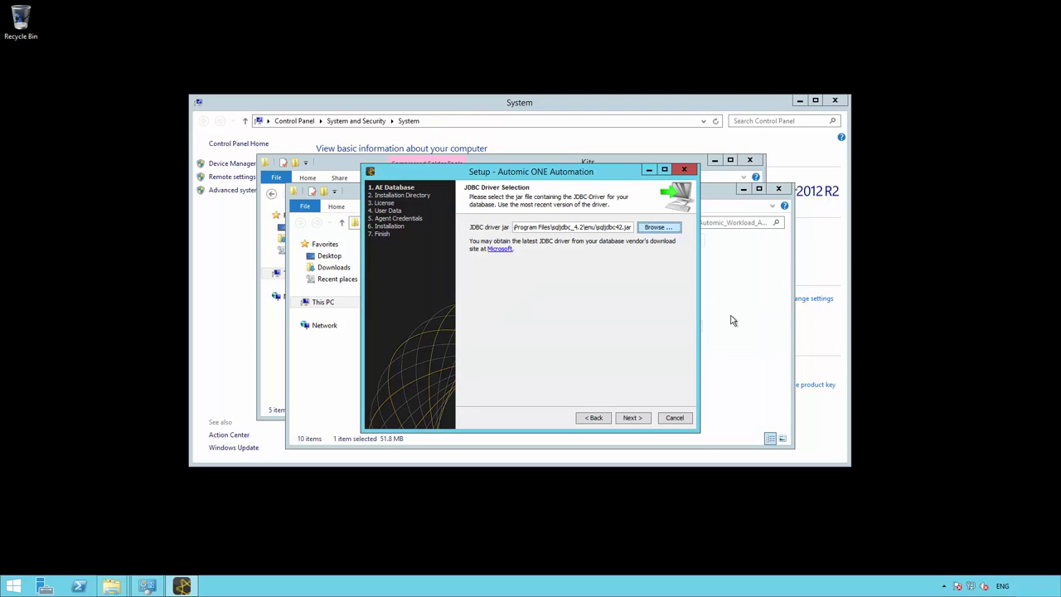
{"action": "left_click", "coordinate": [633, 418]}
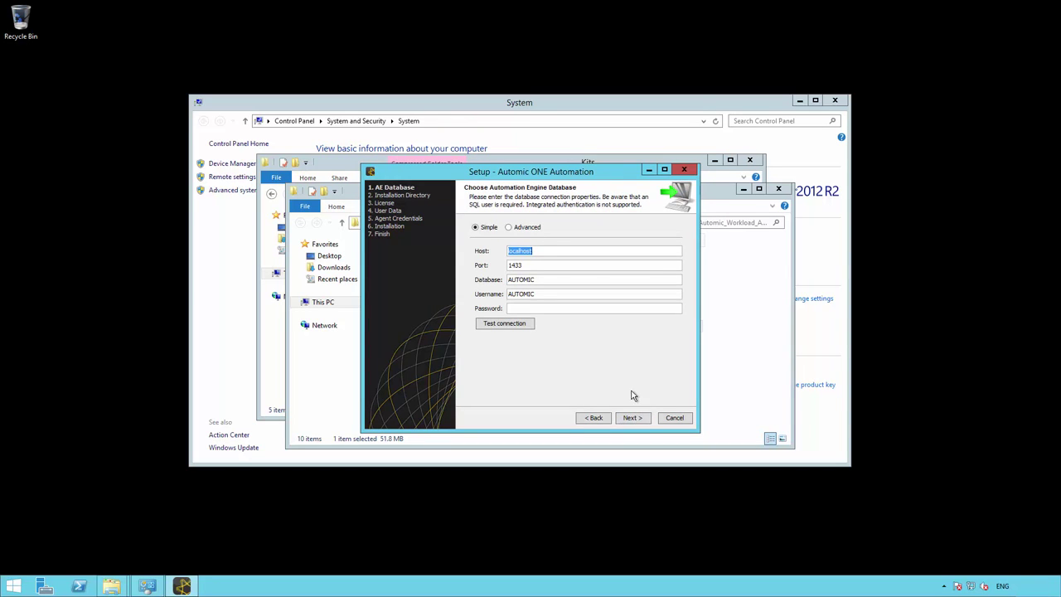
- Enter the database password, test the localhost:1433 connection successfully, and continue
{"action": "left_click", "coordinate": [617, 309]}
{"action": "type", "text": "********"}
{"action": "left_click", "coordinate": [499, 324]}
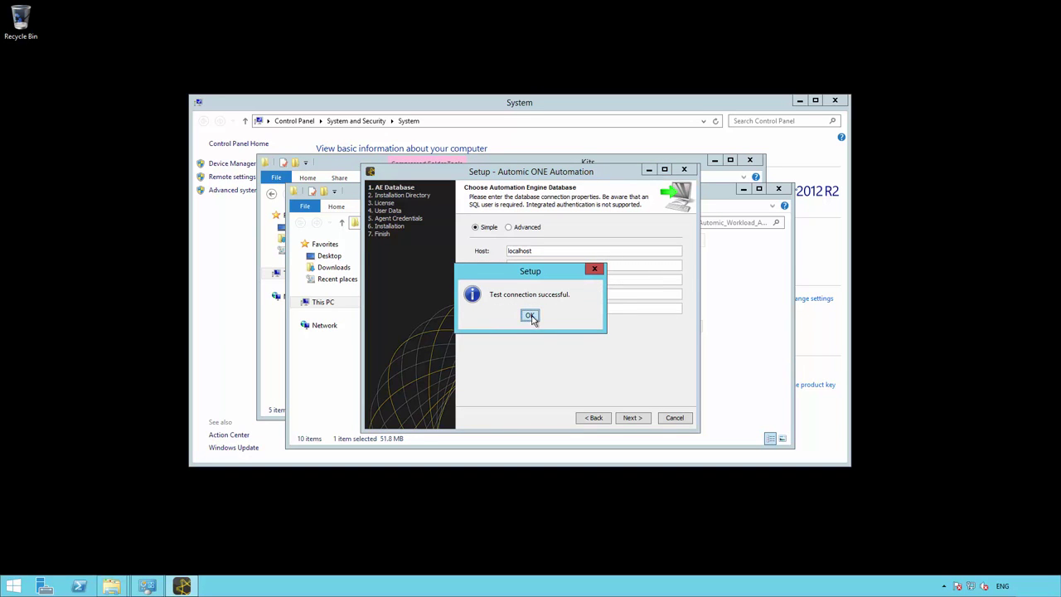
{"action": "left_click", "coordinate": [530, 316]}
{"action": "left_click", "coordinate": [633, 417]}
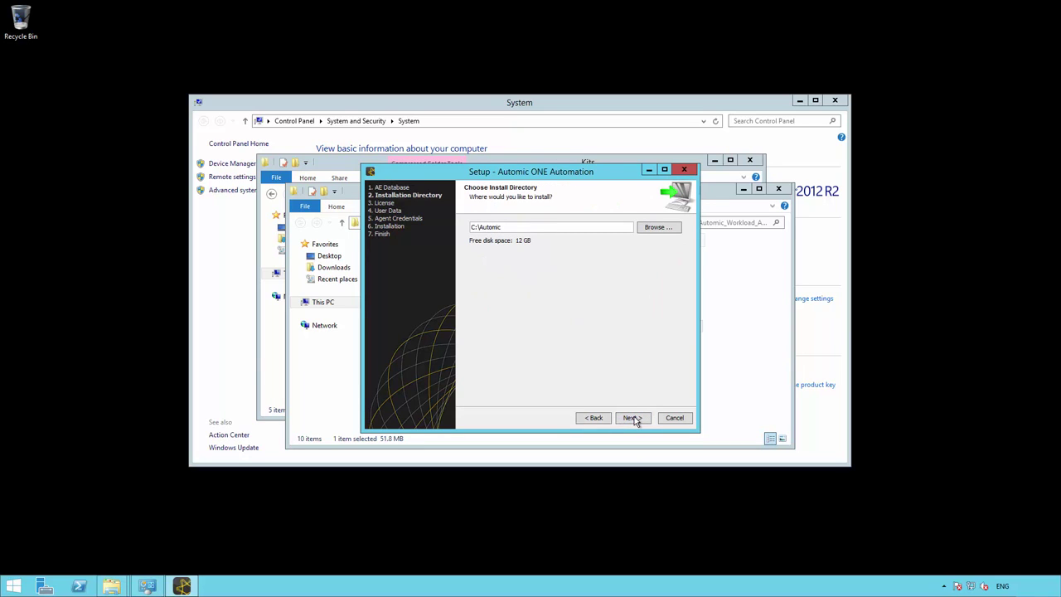
- Keep C:\Automic as install folder, choose the license file, and accept the agreement
{"action": "left_click", "coordinate": [633, 418]}
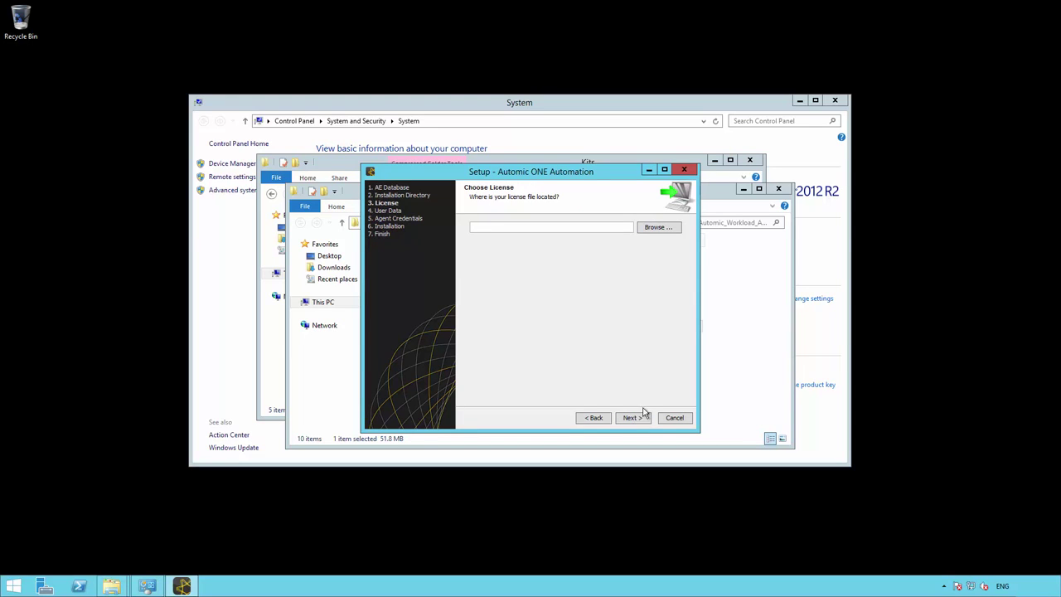
{"action": "left_click", "coordinate": [659, 228]}
{"action": "left_click", "coordinate": [631, 418]}
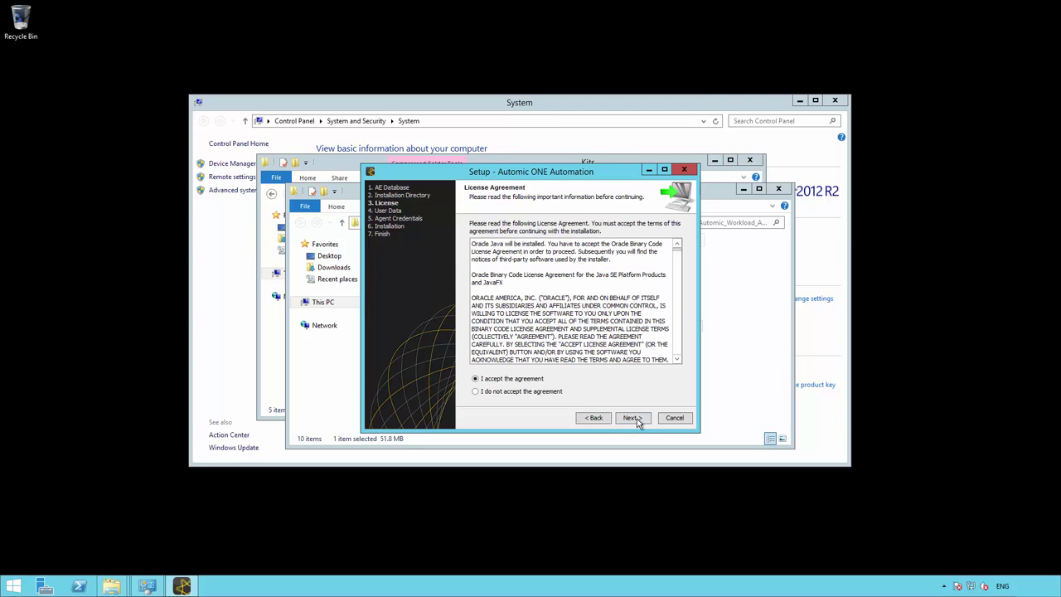
{"action": "left_click", "coordinate": [636, 419]}
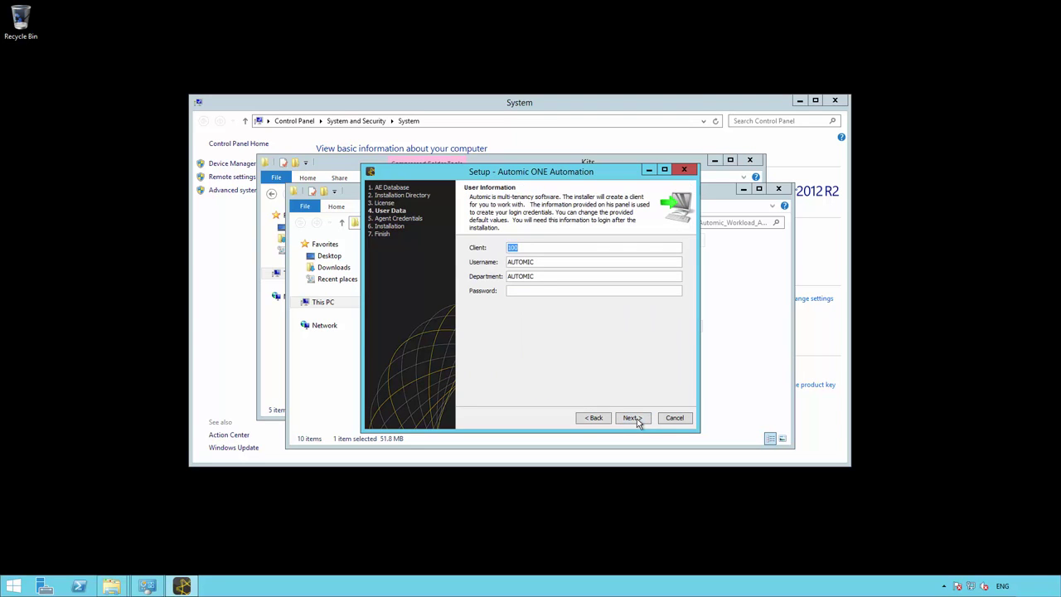
- Enter the client 100 user password and continue to agent login
{"action": "left_click", "coordinate": [612, 289]}
{"action": "type", "text": "au"}
{"action": "left_click", "coordinate": [632, 418]}
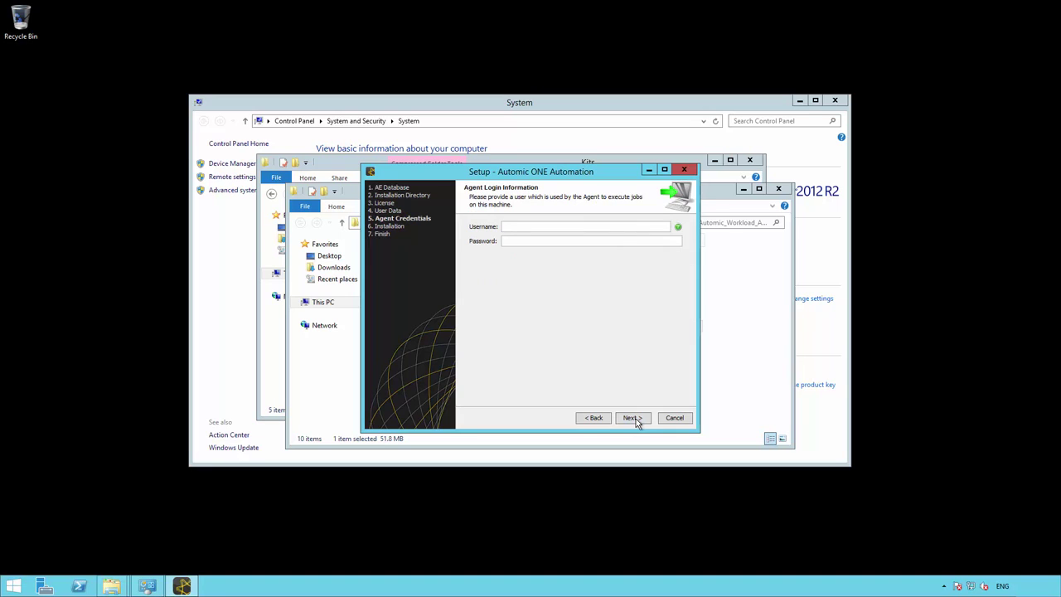
- Enter the agent's Windows domain username and password, then start the installation
{"action": "left_click", "coordinate": [586, 226]}
{"action": "type", "text": "SBB01\\aue"}
{"action": "key", "text": "Tab"}
{"action": "type", "text": "*********"}
{"action": "left_click", "coordinate": [634, 419]}
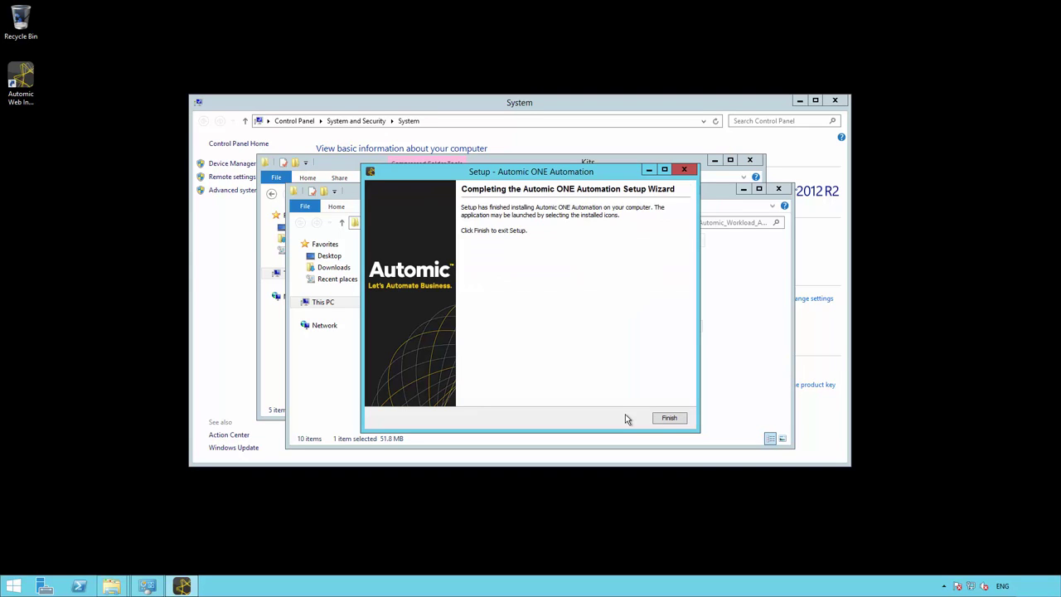
- Close the finished wizard and log in to client 100 despite the unsupported-version warning
{"action": "left_click", "coordinate": [668, 420]}
{"action": "type", "text": "12"}
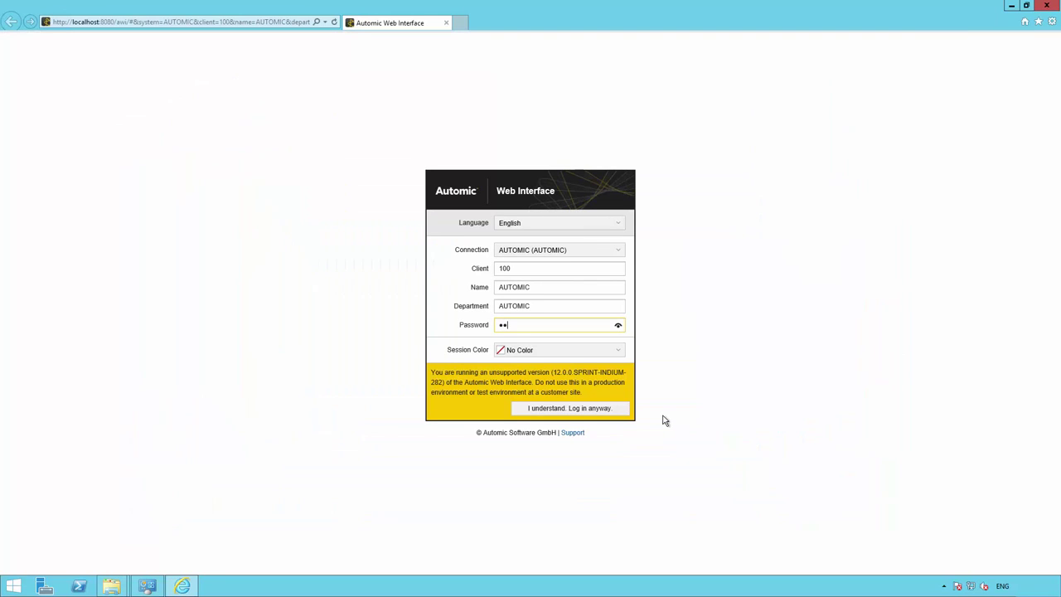
{"action": "left_click", "coordinate": [577, 411]}
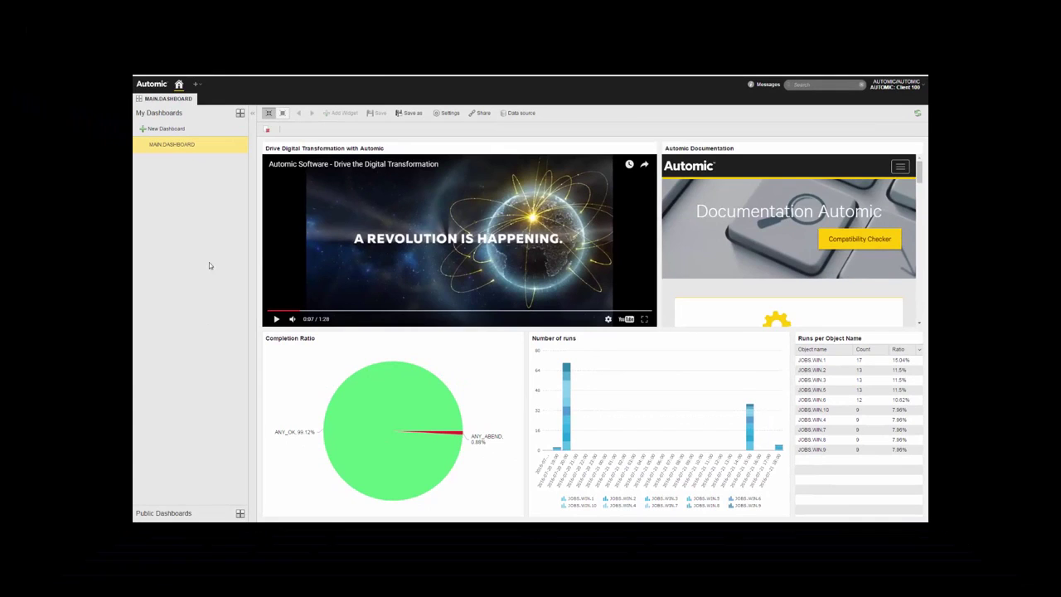
- Add JOBS.WIN.4 and JOBS.WIN.5 to MULTI.WIN.1, linked between JOBS.WIN.3 and End
{"action": "left_click", "coordinate": [84, 42]}
{"action": "left_click", "coordinate": [113, 62]}
{"action": "double_click", "coordinate": [287, 140]}
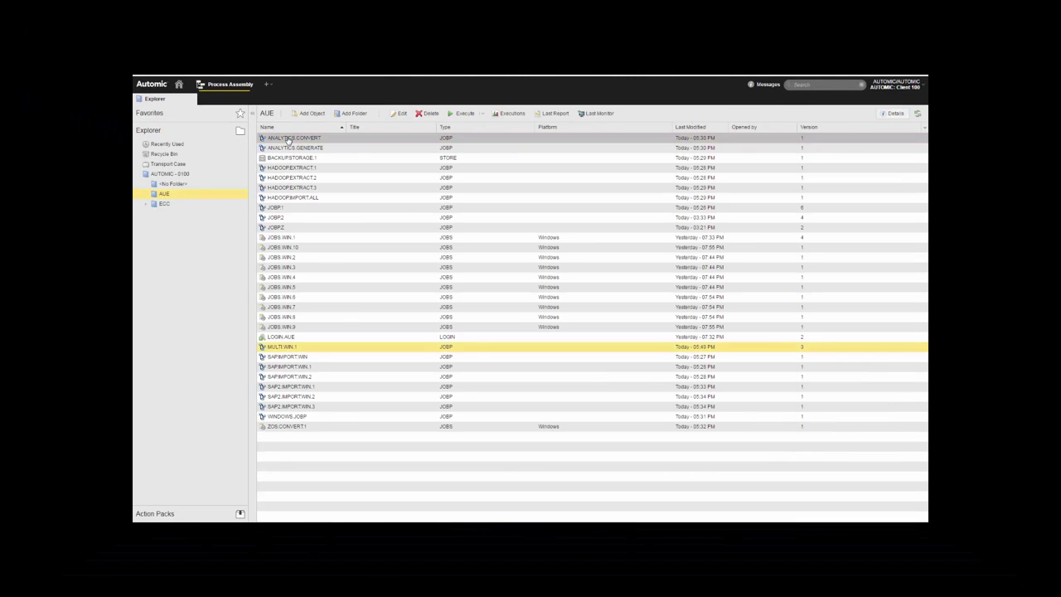
{"action": "double_click", "coordinate": [329, 273]}
{"action": "left_click_drag", "start_coordinate": [840, 308], "coordinate": [554, 325]}
{"action": "mouse_move", "coordinate": [442, 325]}
{"action": "left_mouse_down"}
{"action": "mouse_move", "coordinate": [516, 290]}
{"action": "mouse_move", "coordinate": [516, 325]}
{"action": "left_mouse_up"}
{"action": "left_click_drag", "start_coordinate": [593, 281], "coordinate": [678, 240]}
{"action": "left_click_drag", "start_coordinate": [594, 325], "coordinate": [682, 242]}
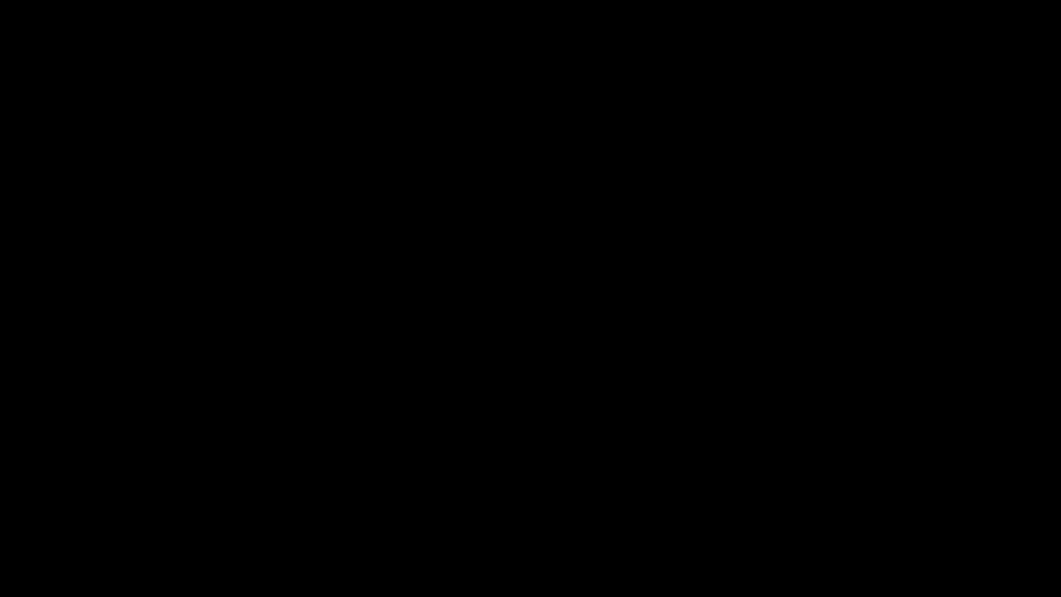